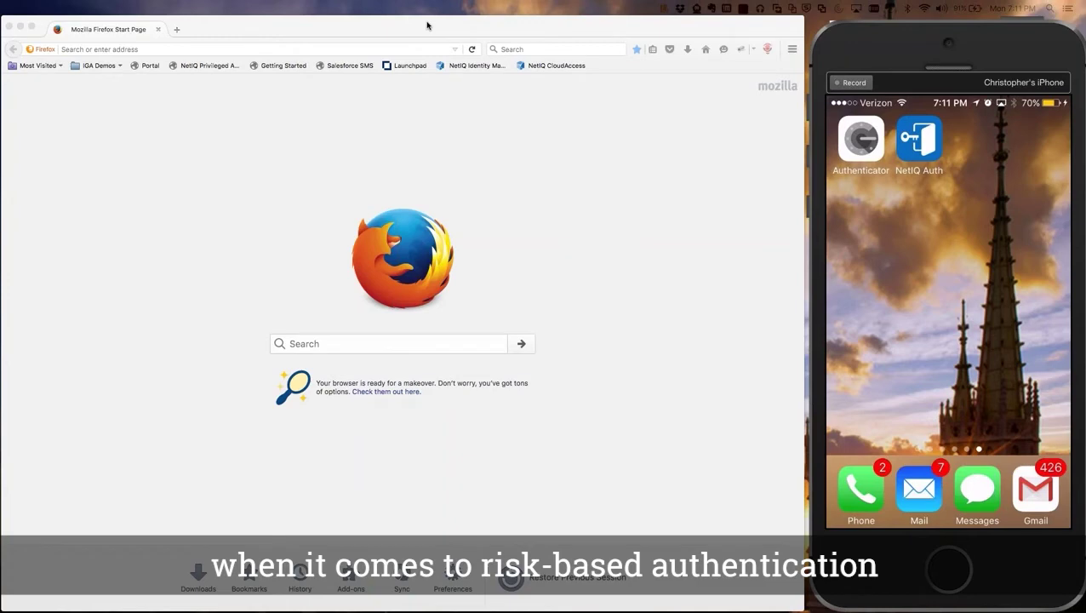
Open the bookmarked Portal page in Firefox and sign in with the account's username and password.
left_click(273, 34)
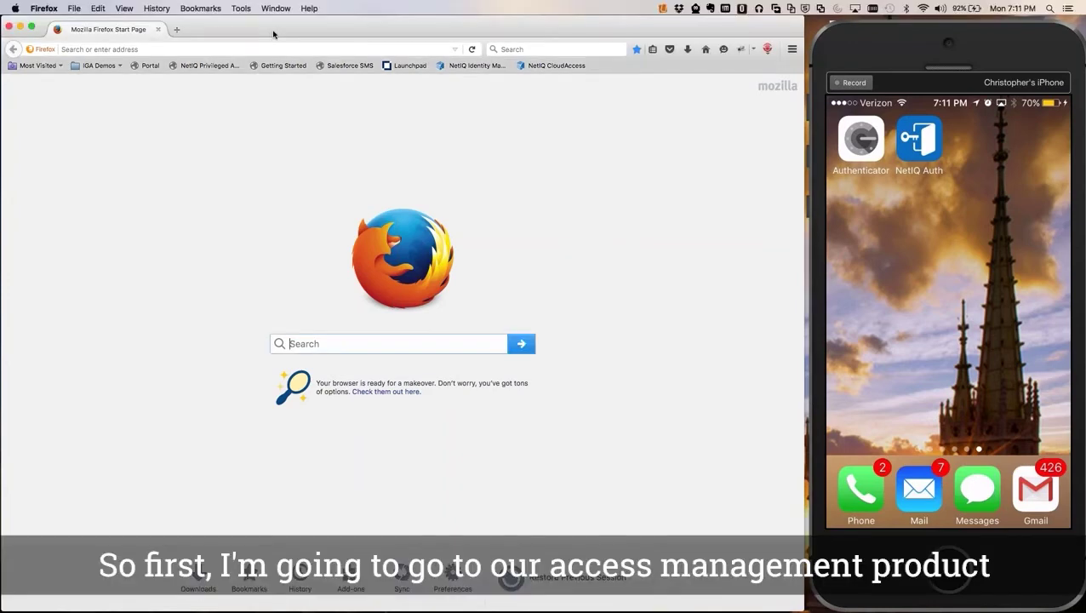
left_click(146, 66)
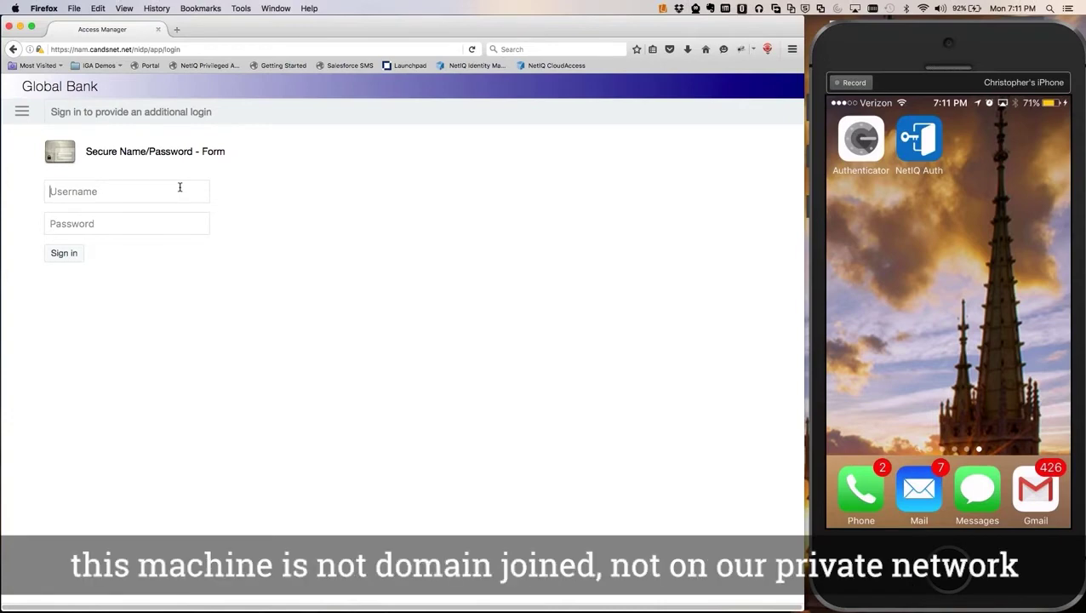
type("fstats")
key("Tab")
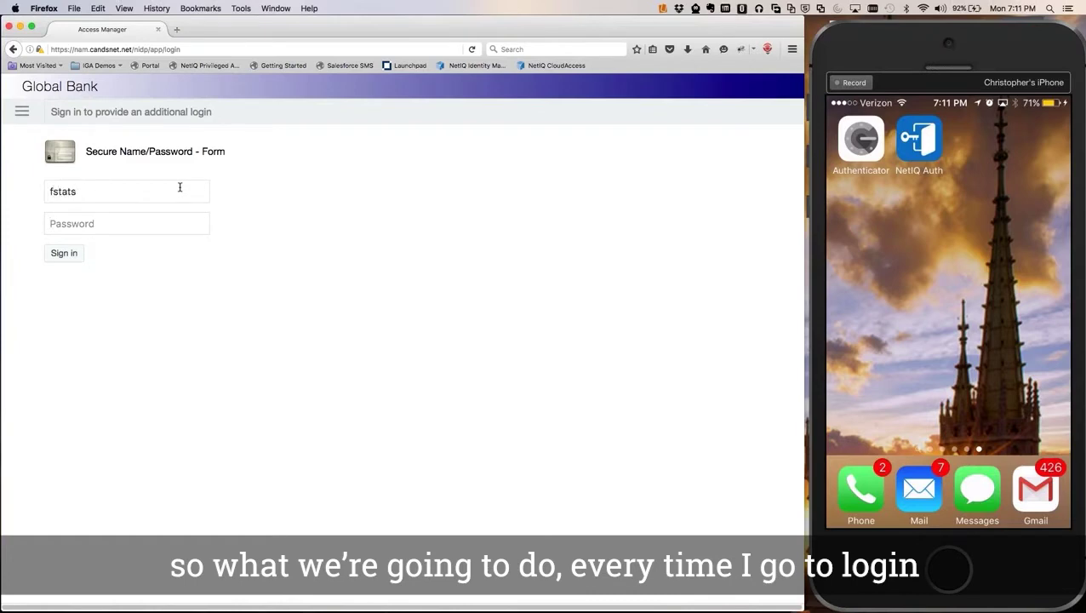
type("••••••••")
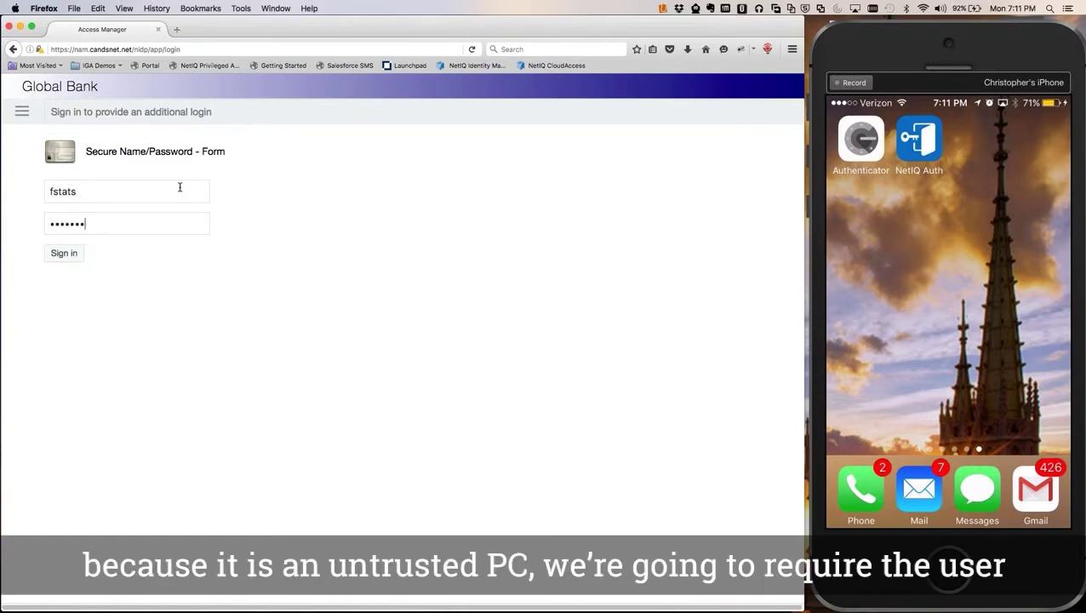
key("Return")
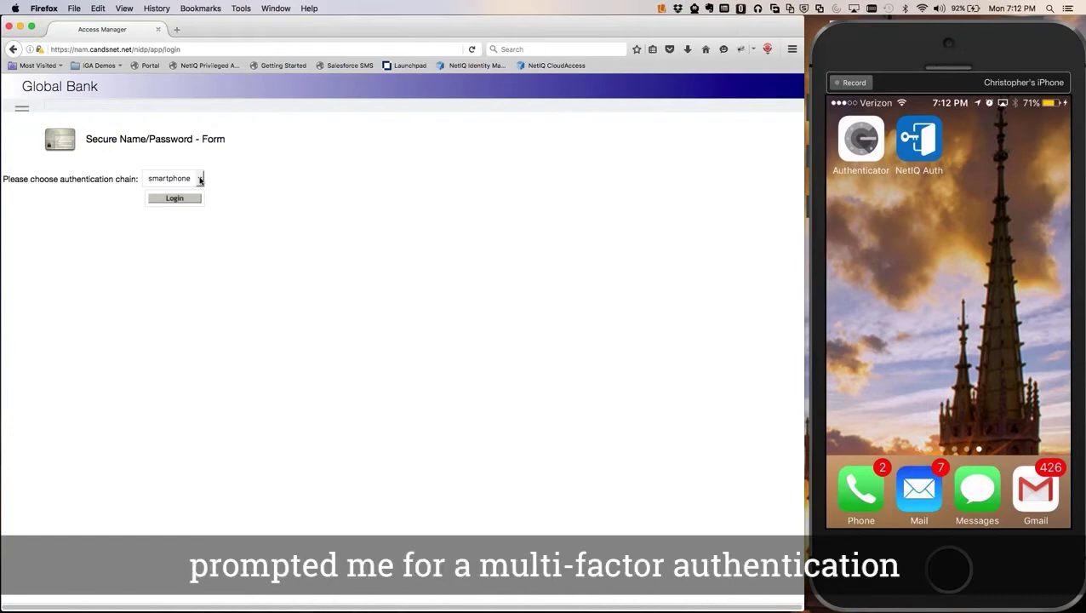
Review the available authentication chains, keep smartphone selected, and log in with it.
left_click(200, 180)
left_click(239, 173)
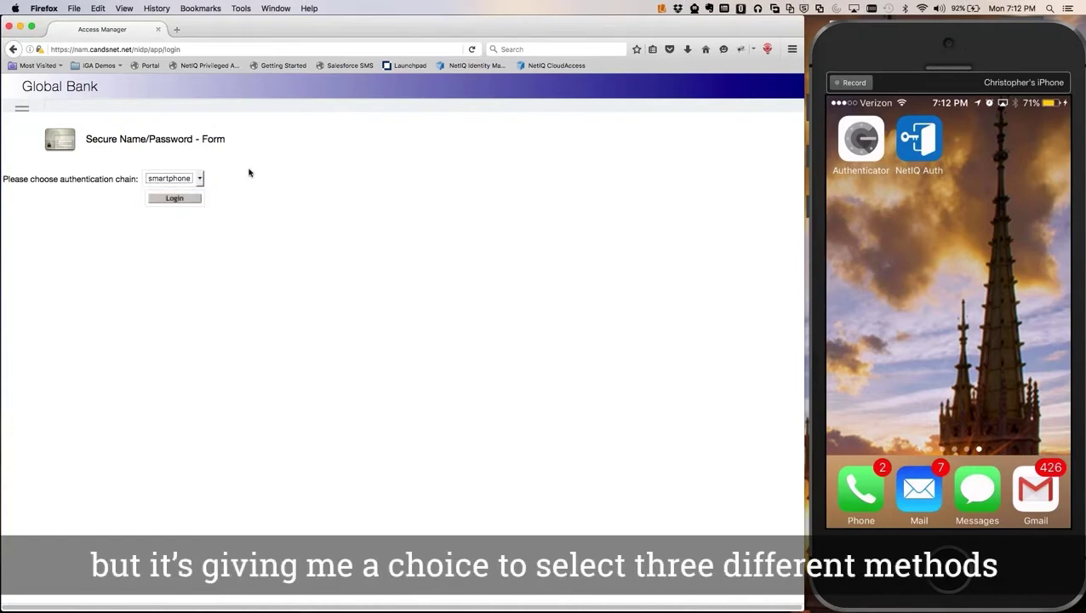
left_click(202, 178)
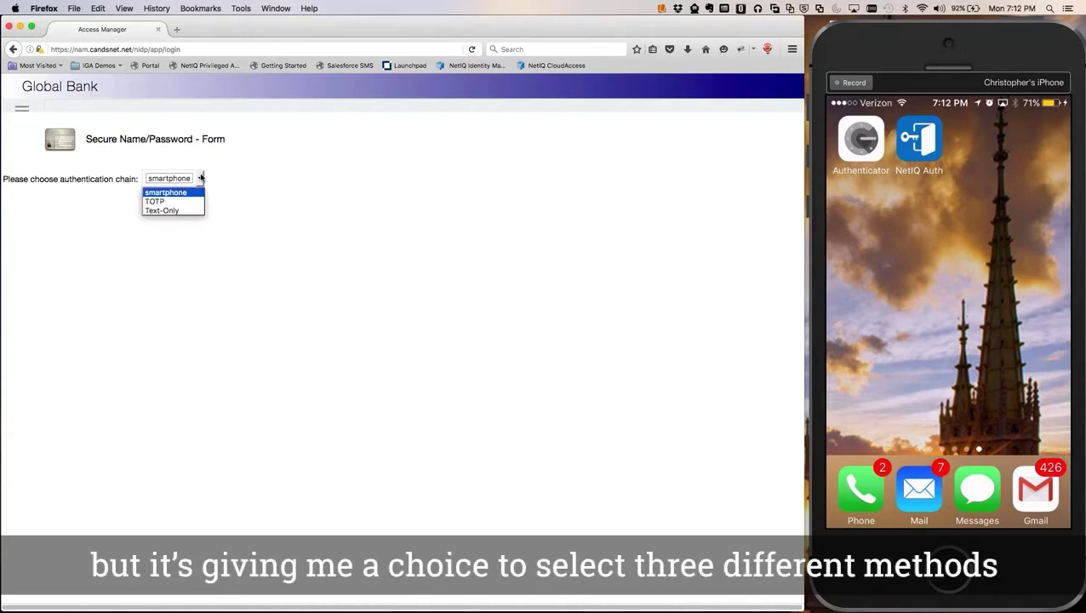
left_click(222, 179)
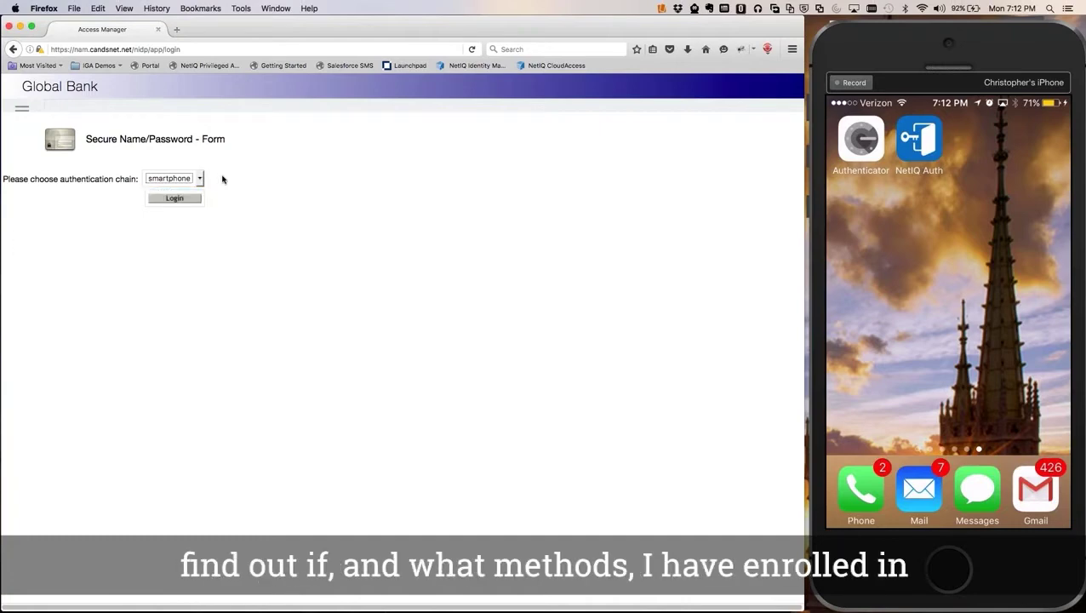
left_click(202, 178)
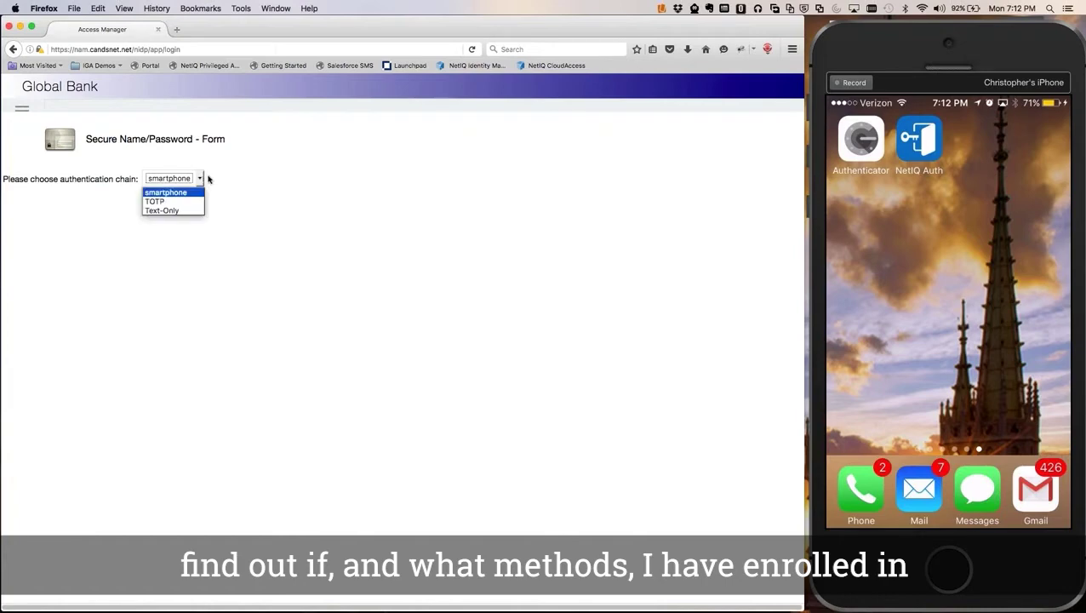
left_click(233, 177)
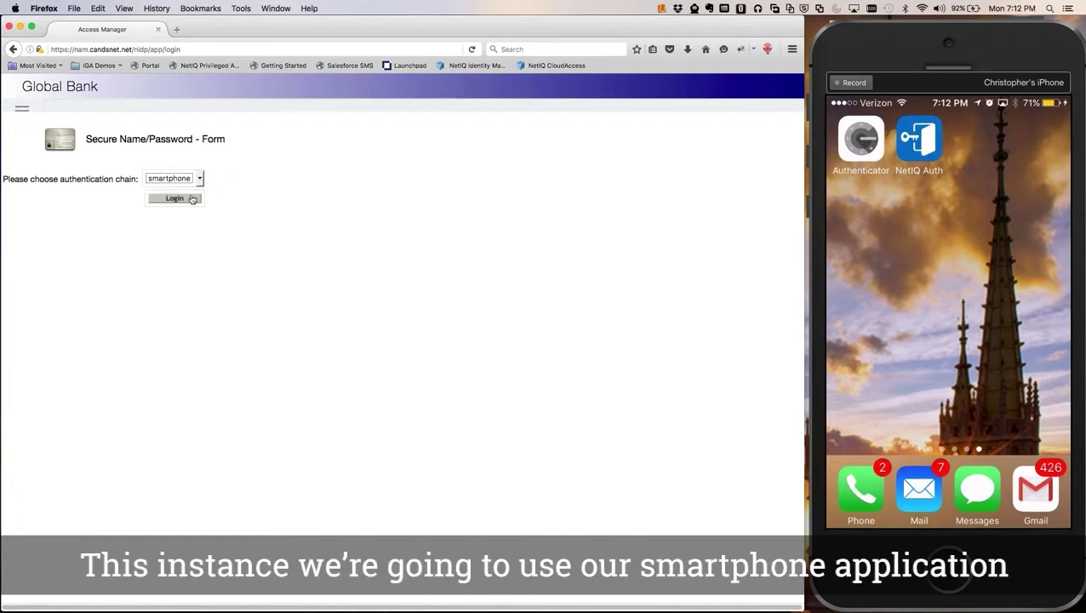
left_click(194, 199)
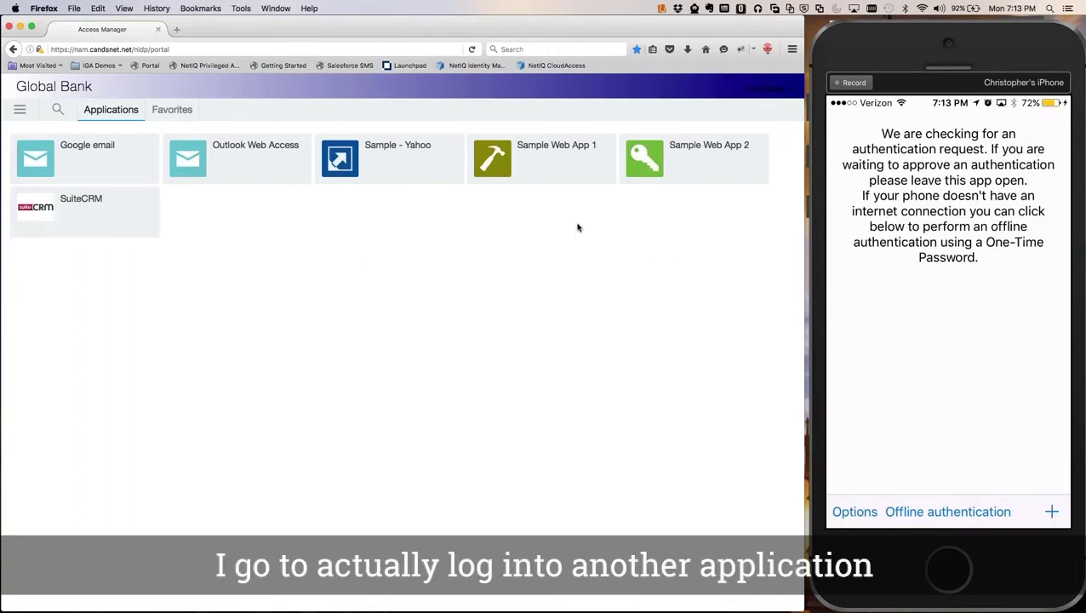
Open Sample Web App 1 and Outlook Web Access from the portal applications, closing each one's tab after viewing it.
left_click(548, 169)
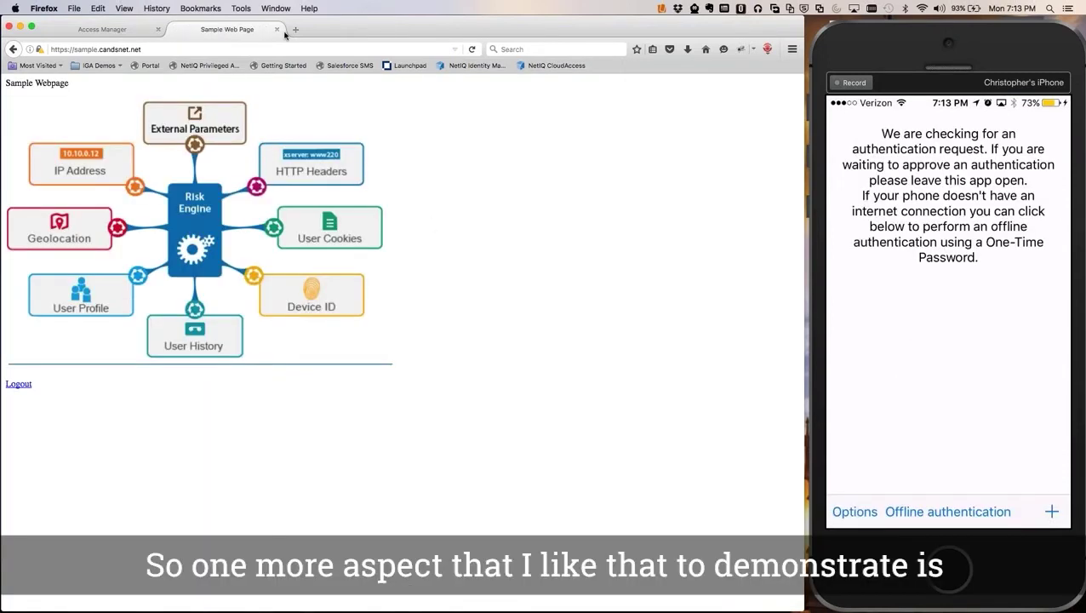
left_click(277, 30)
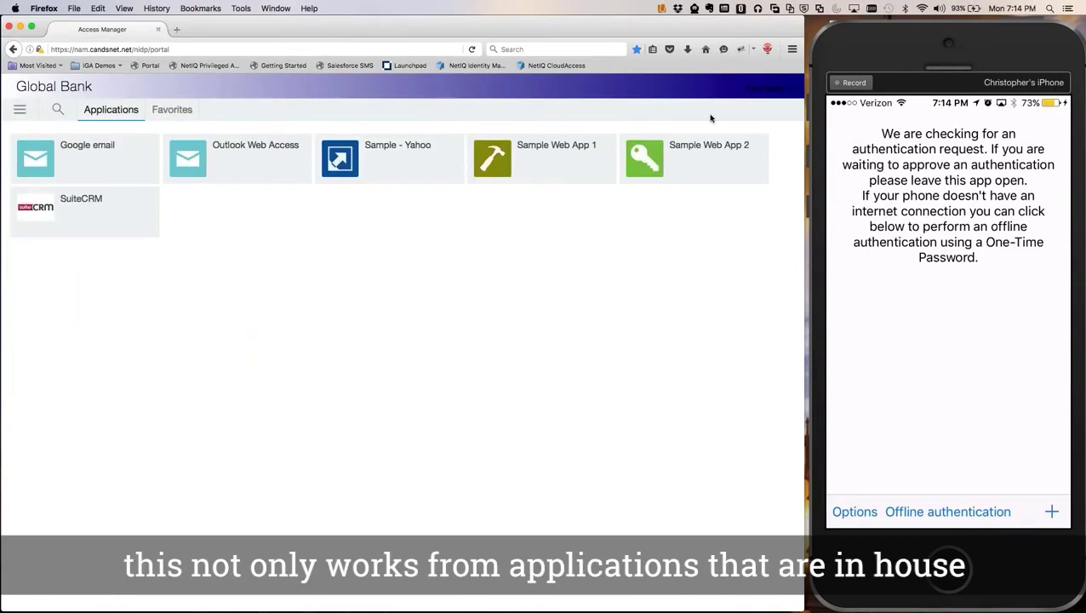
left_click(249, 170)
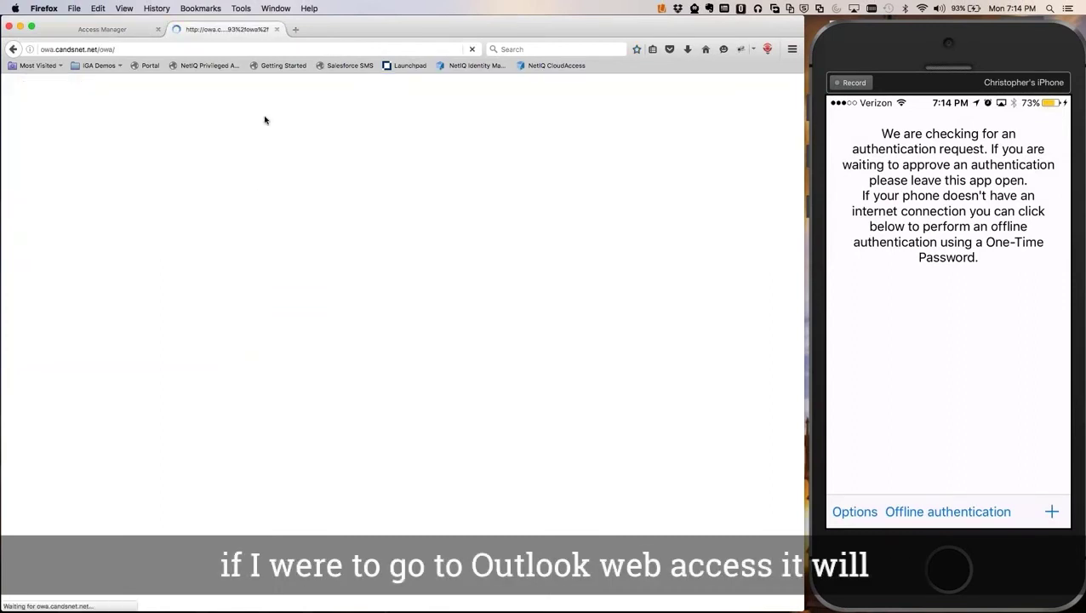
left_click(276, 30)
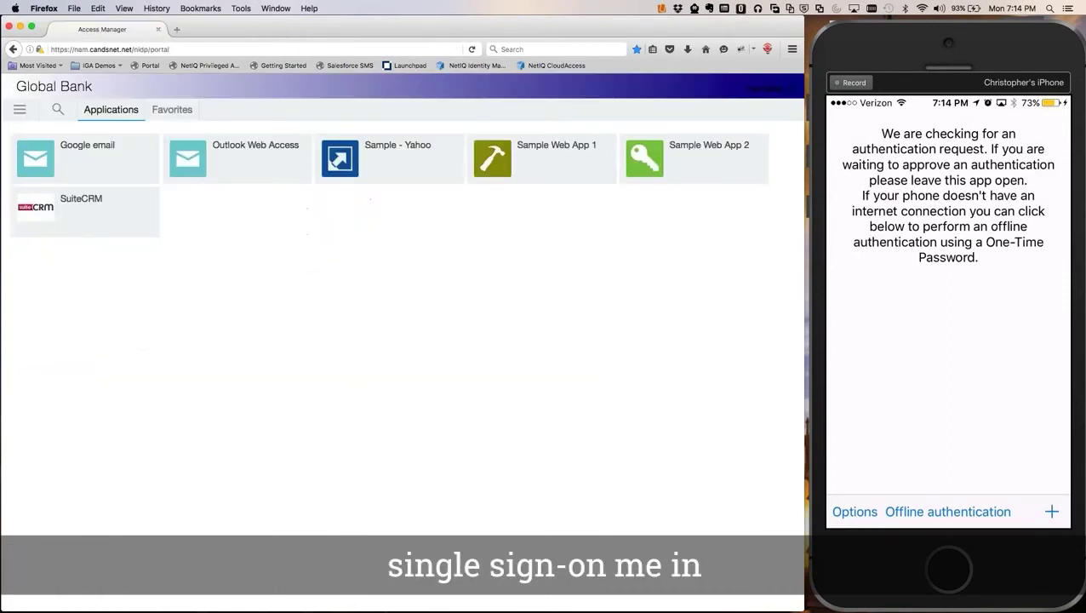
Log out of the Global Bank portal, go to mail.google.com, and choose the demo user's Google account.
left_click(768, 96)
left_click(761, 118)
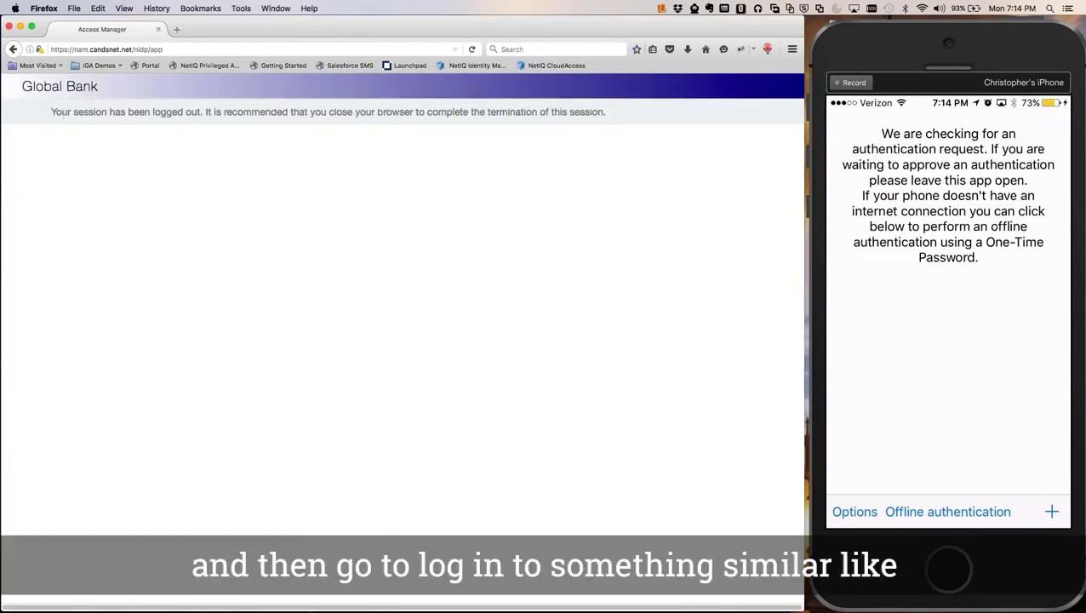
left_click(398, 48)
type("mai")
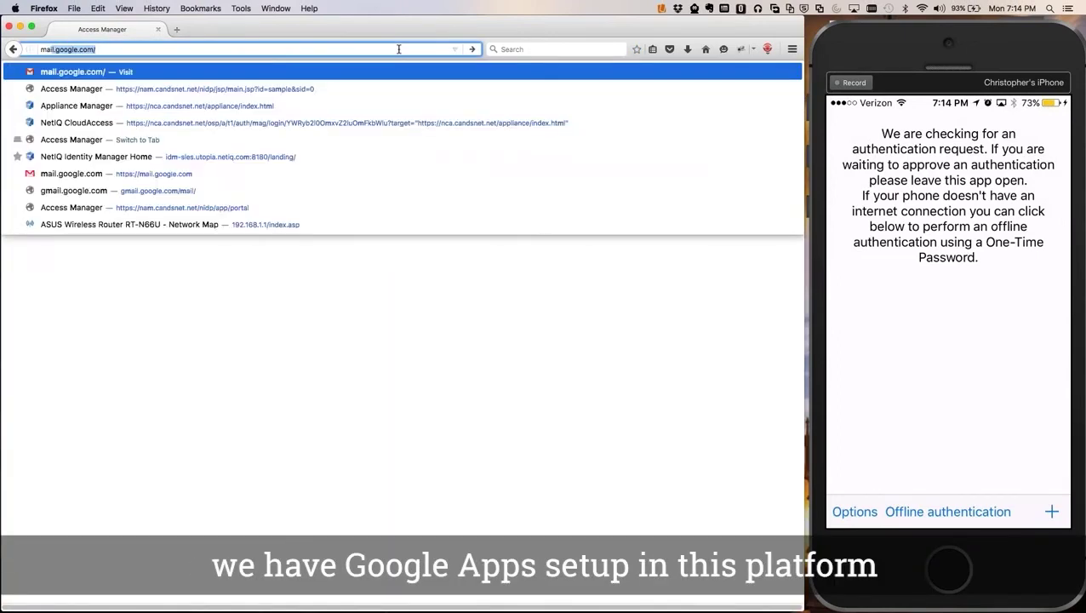
type("l")
key("Return")
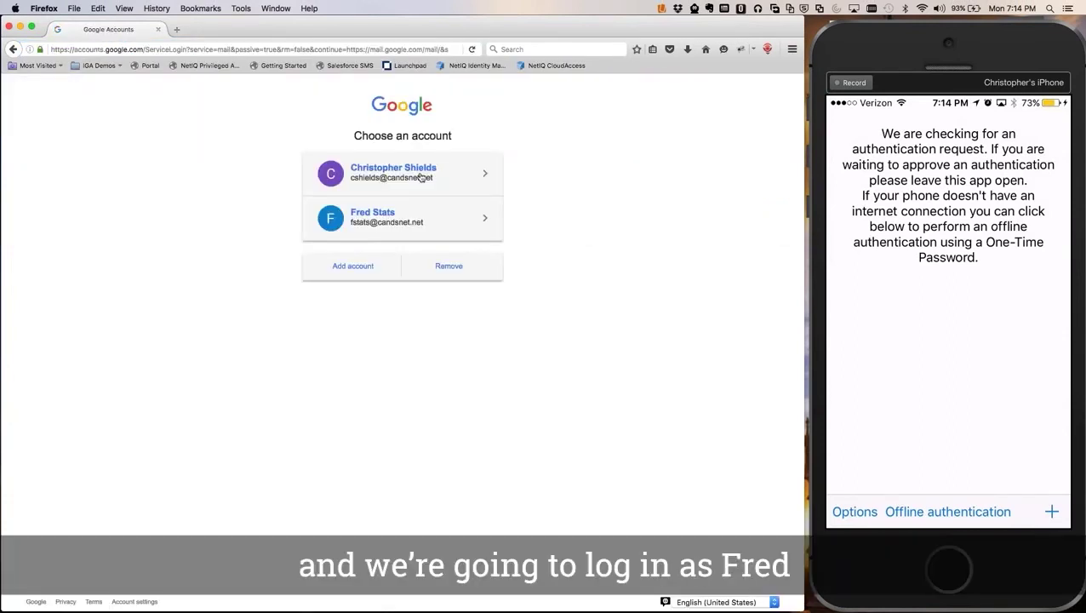
left_click(372, 218)
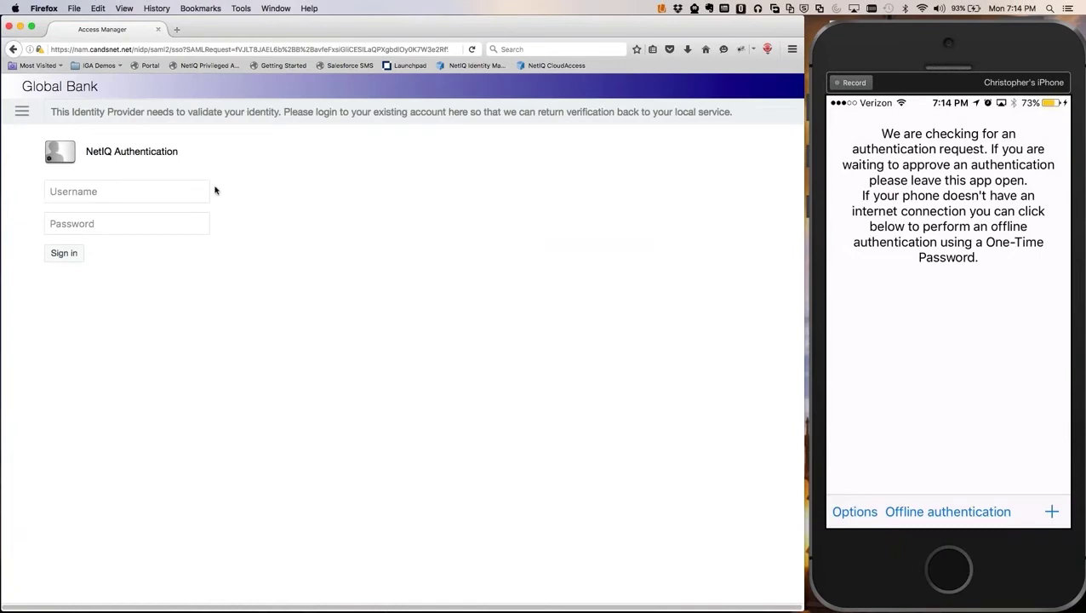
Sign in to NetIQ Authentication with the username and password, and log in using the smartphone authentication chain.
type("fstats")
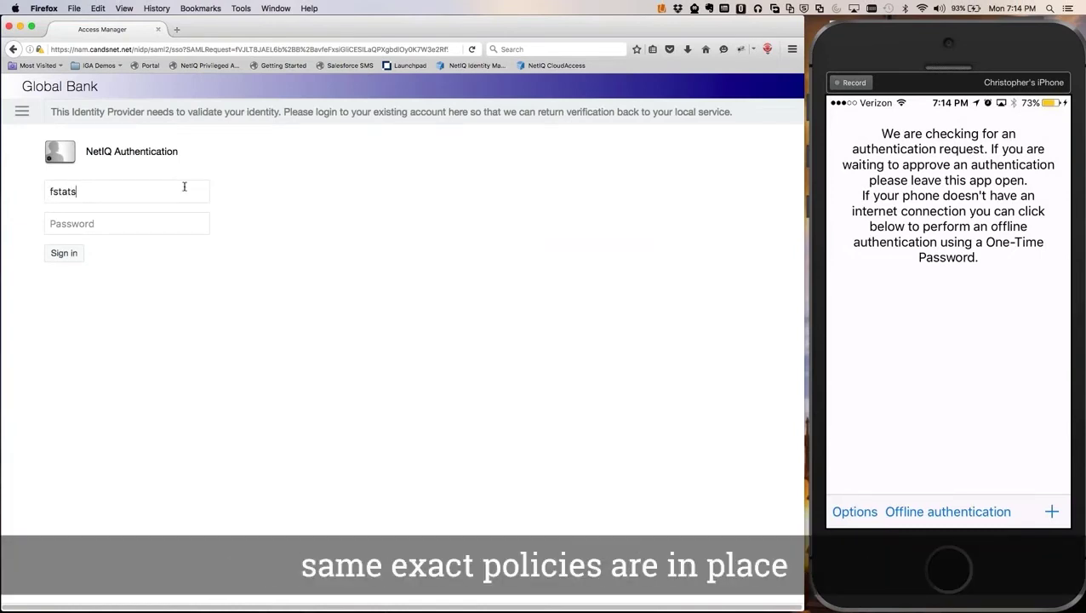
type("••••••••")
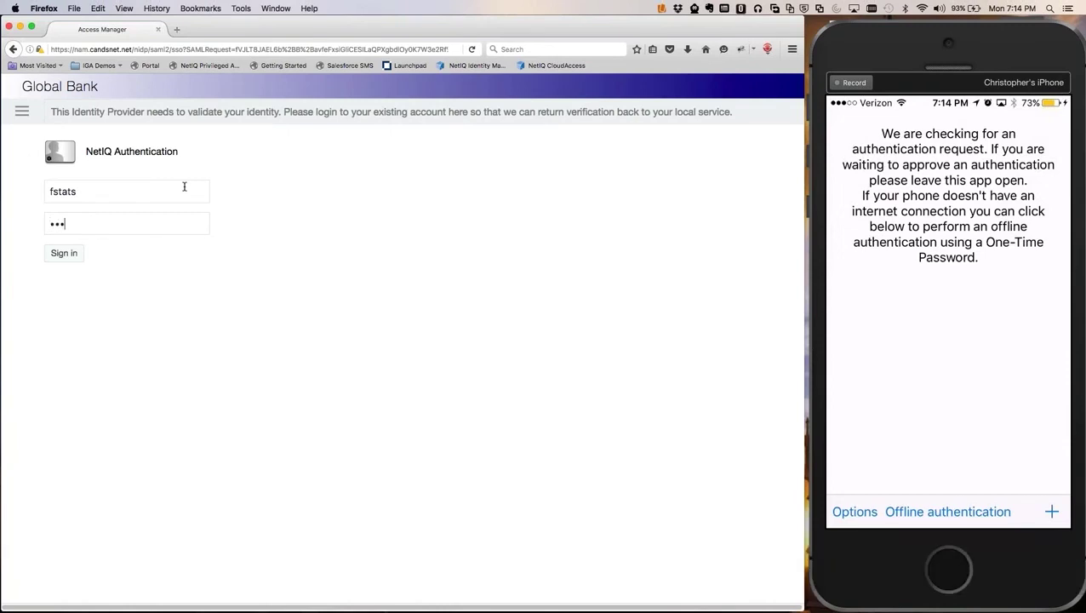
key("Return")
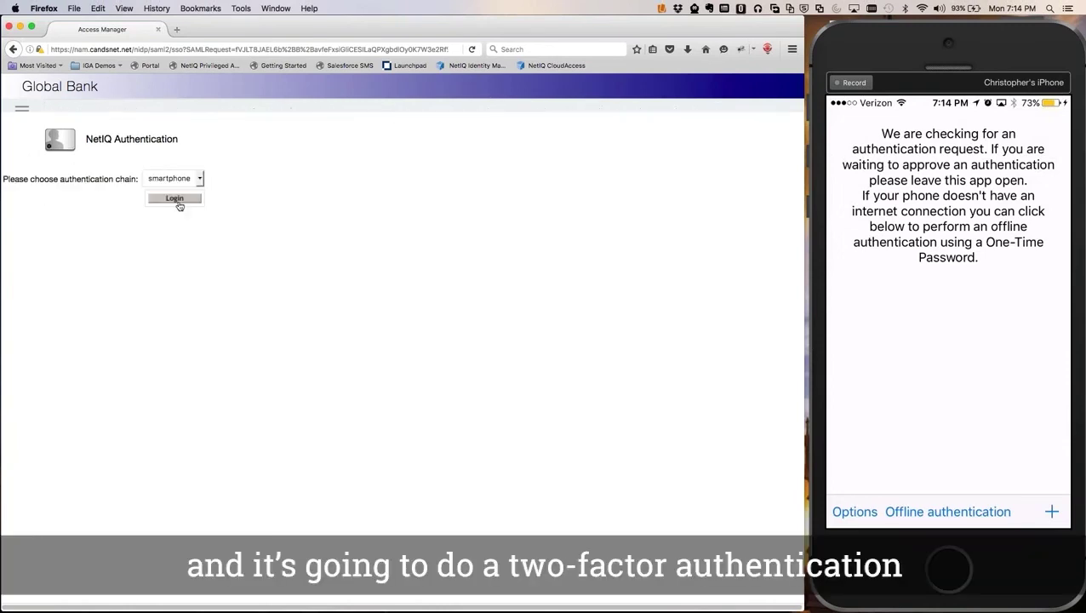
left_click(178, 205)
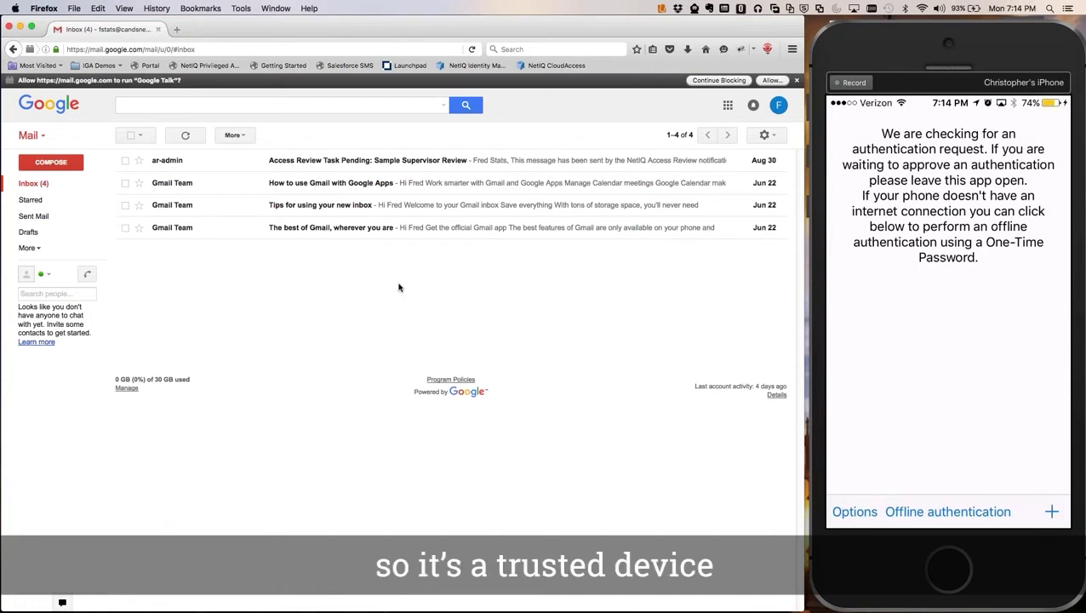
Switch to the trusted Windows machine's Firefox, open the NAM Portal bookmark, and sign in with the username and password.
key("ctrl+Right")
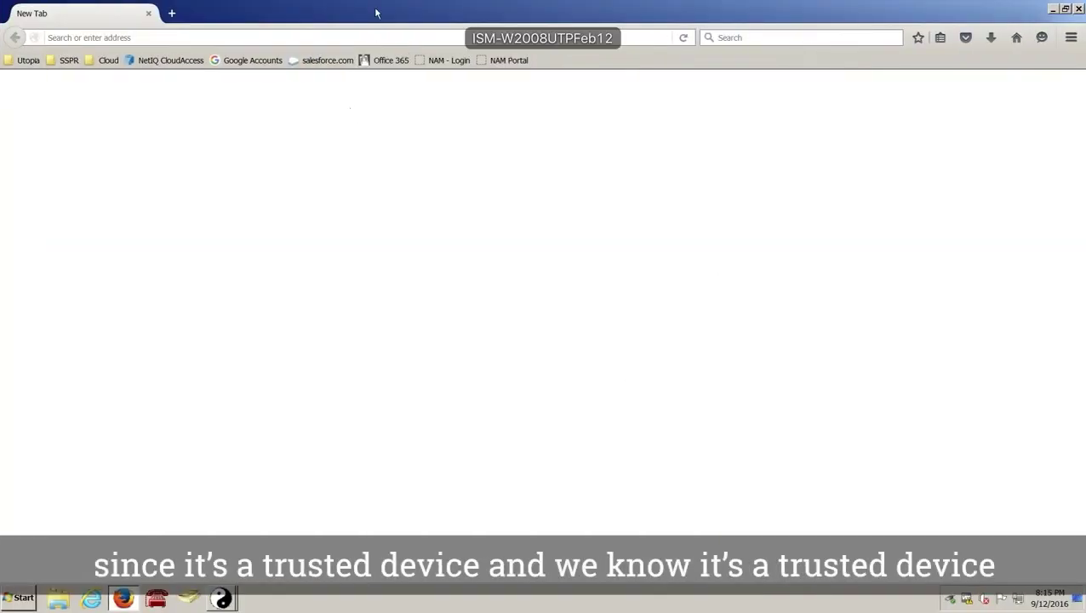
left_click(508, 63)
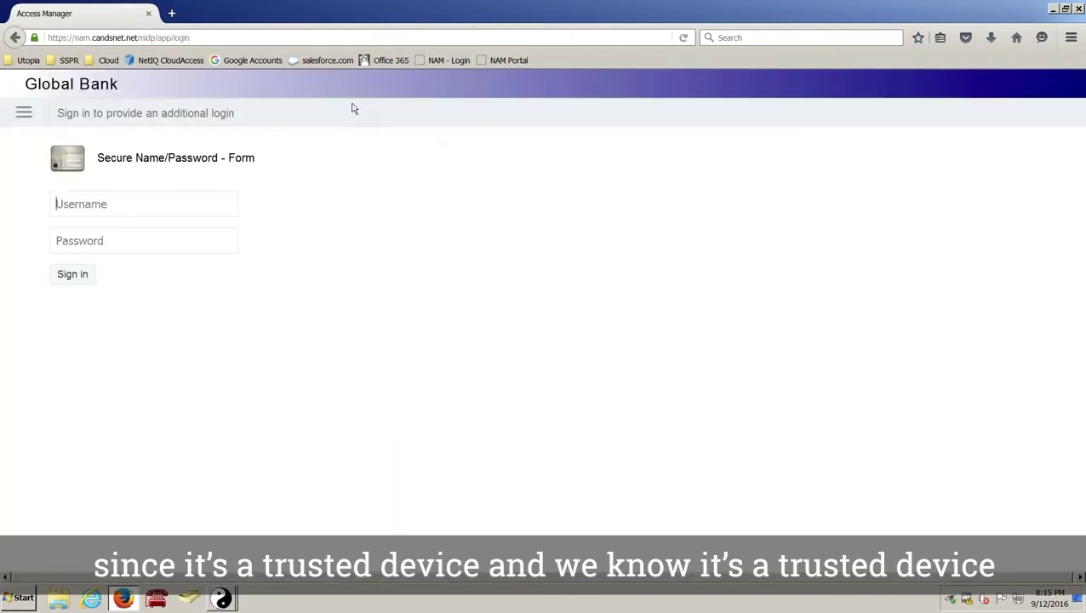
left_click(168, 199)
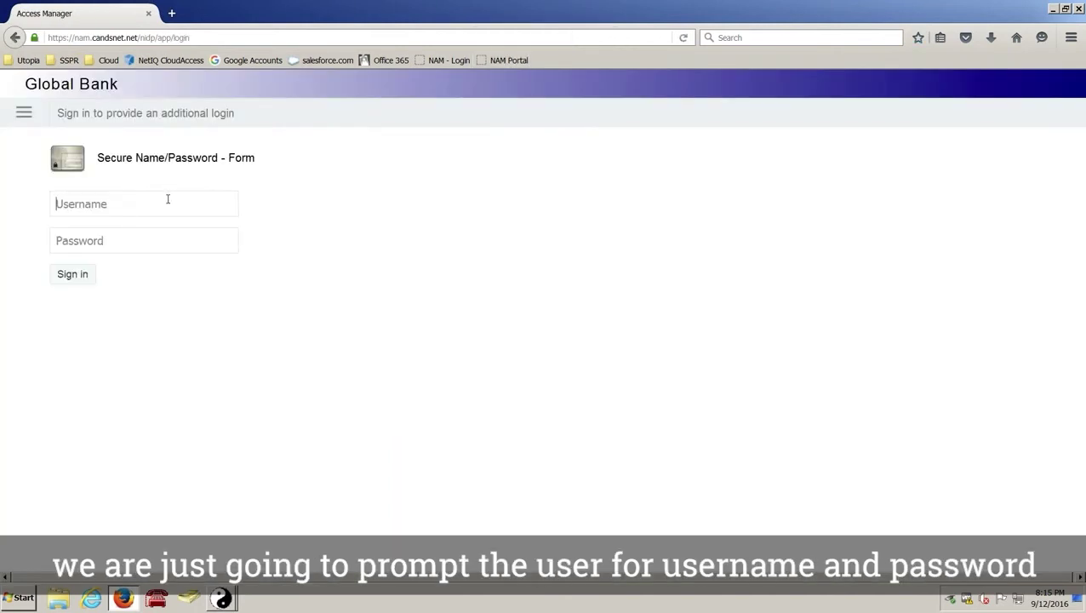
type("fstats")
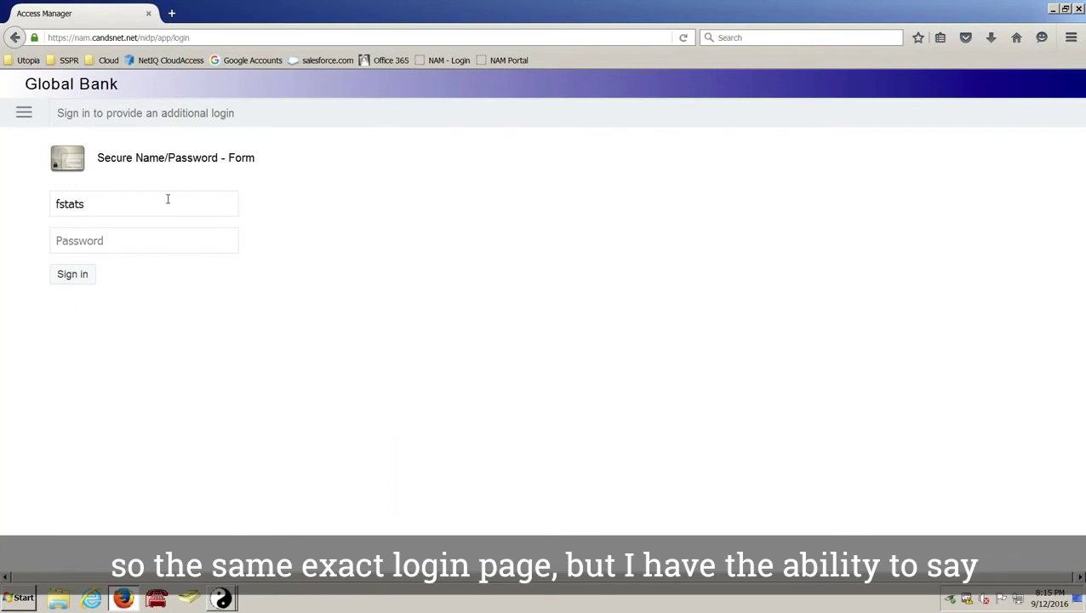
key("Tab")
type("*****")
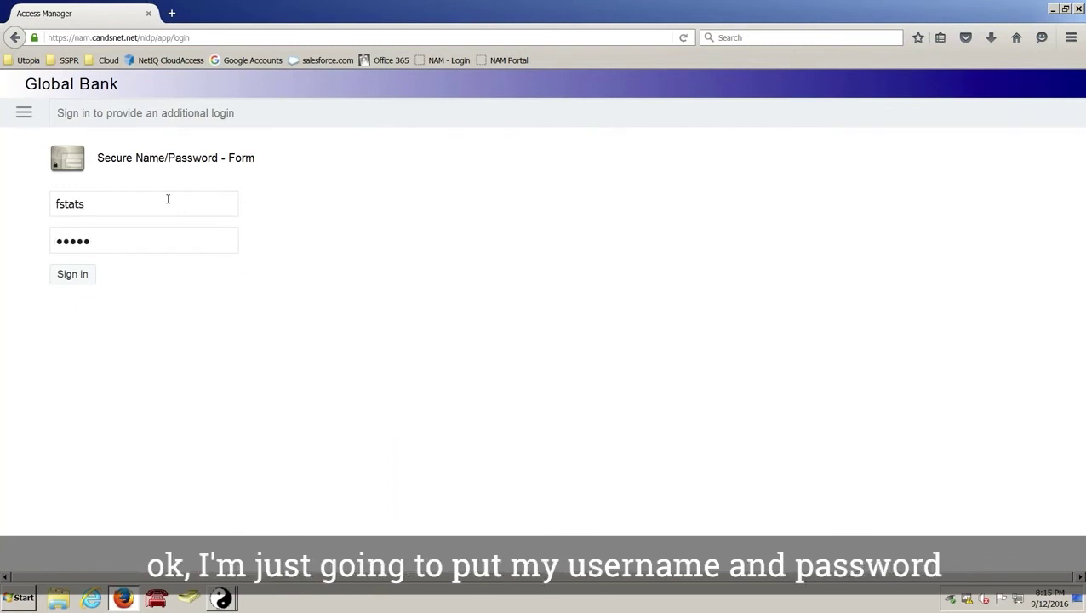
type("***")
key("Return")
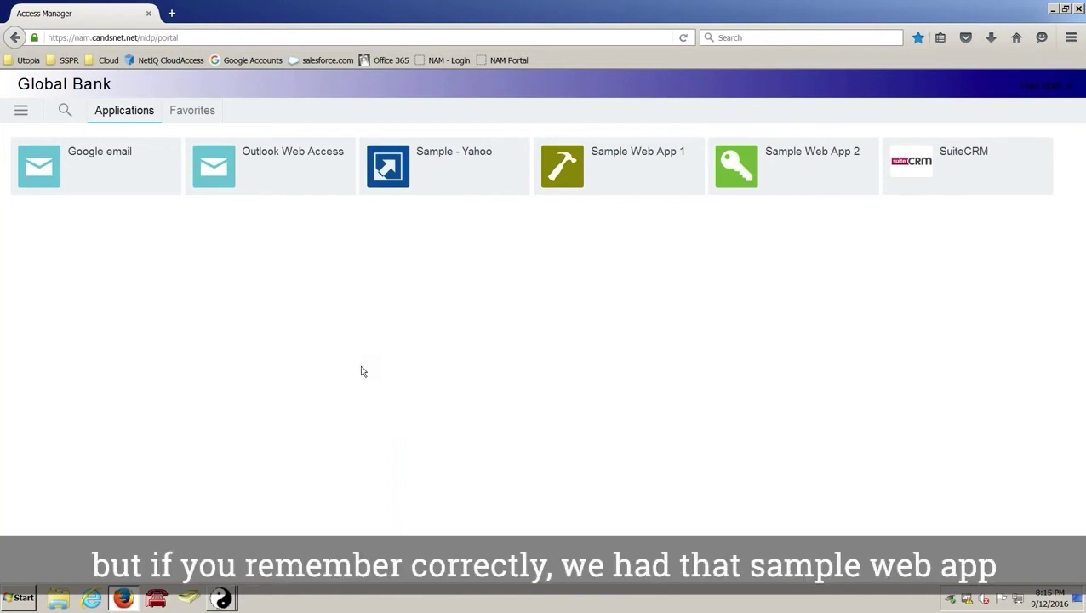
Open Sample Web App 2, authenticate with the smartphone chain, and close the sample page's tab.
left_click(785, 174)
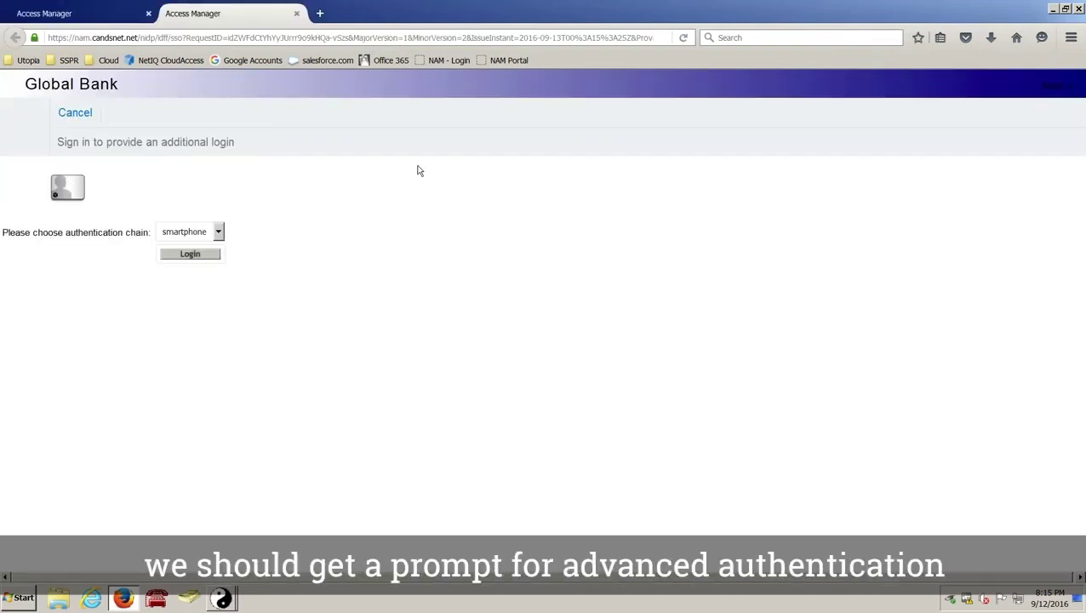
left_click(218, 233)
left_click(258, 200)
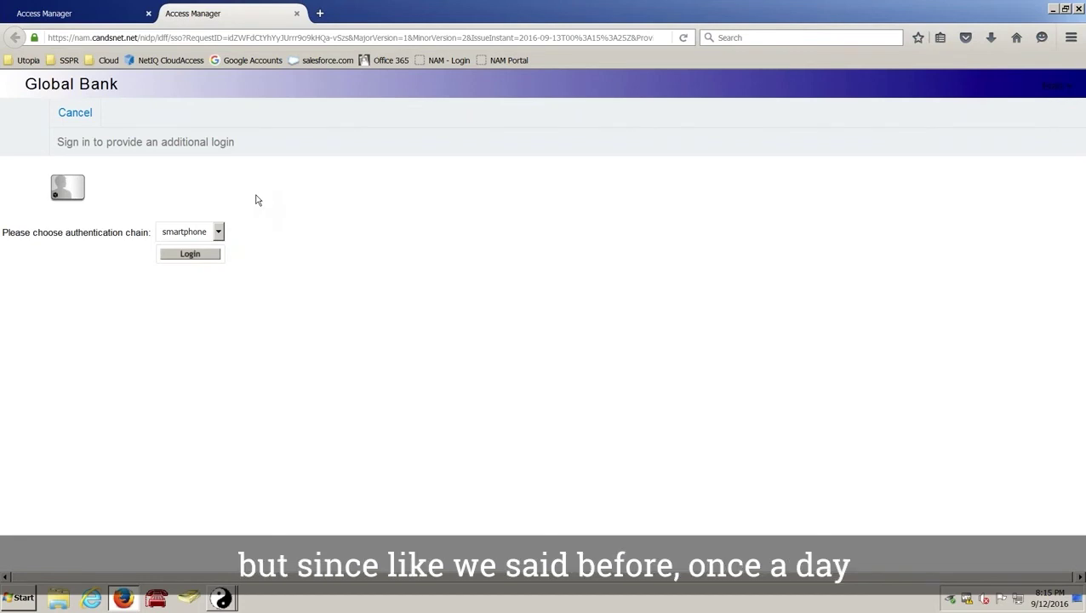
left_click(190, 253)
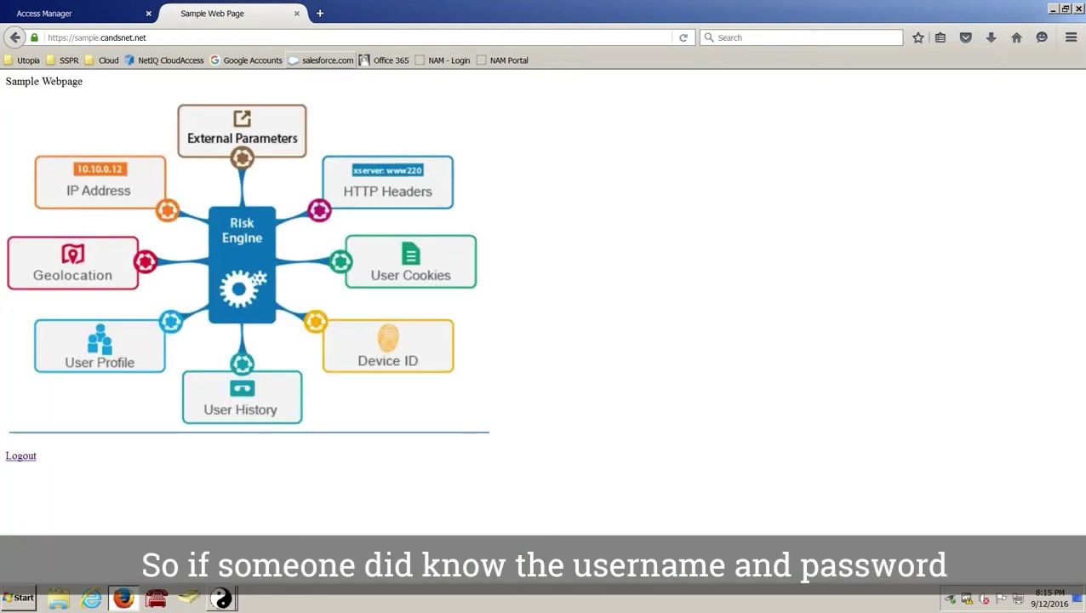
left_click(296, 17)
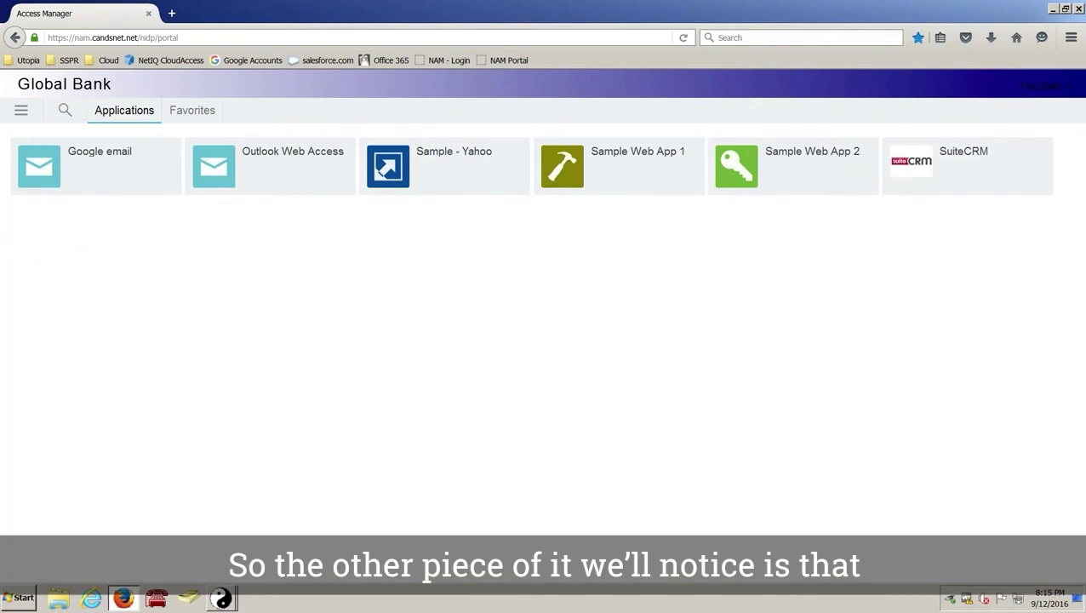
Log out of the portal, reopen NAM Portal, and sign back in with the same username and password.
left_click(1043, 86)
left_click(1037, 118)
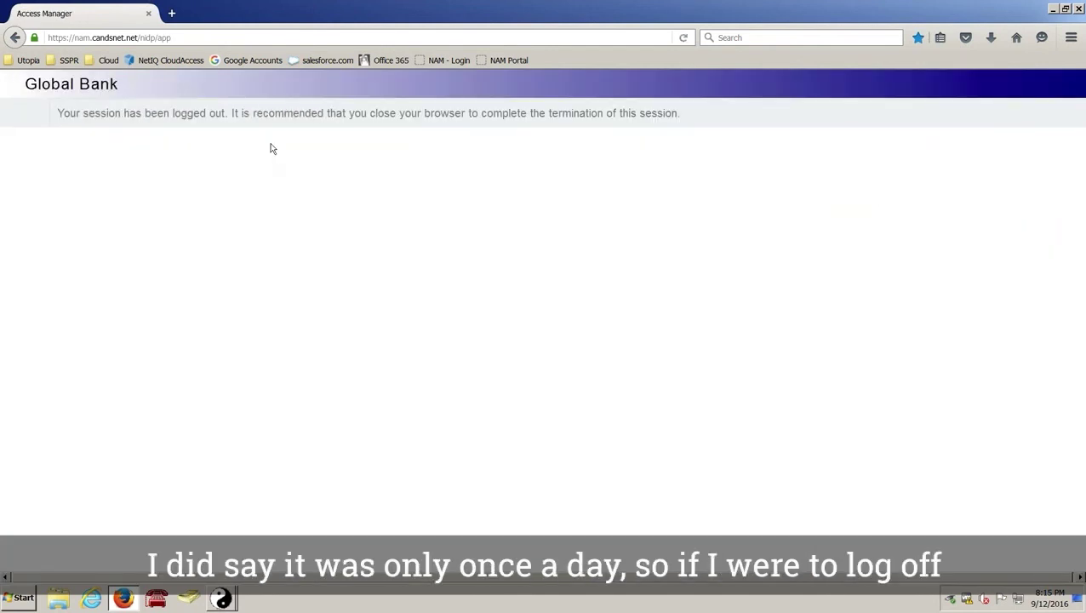
left_click(493, 60)
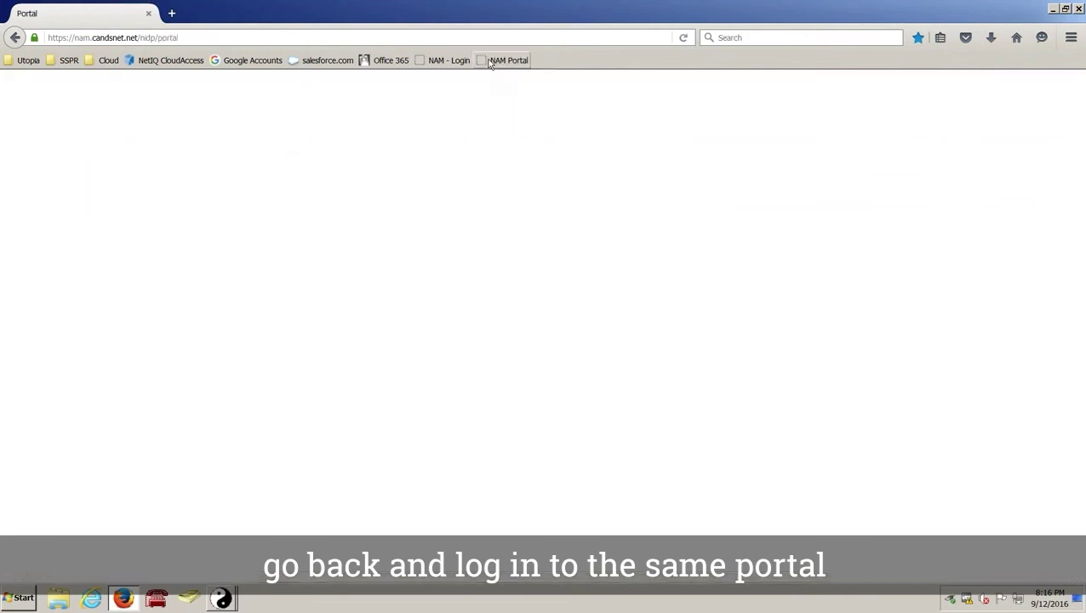
type("fstats")
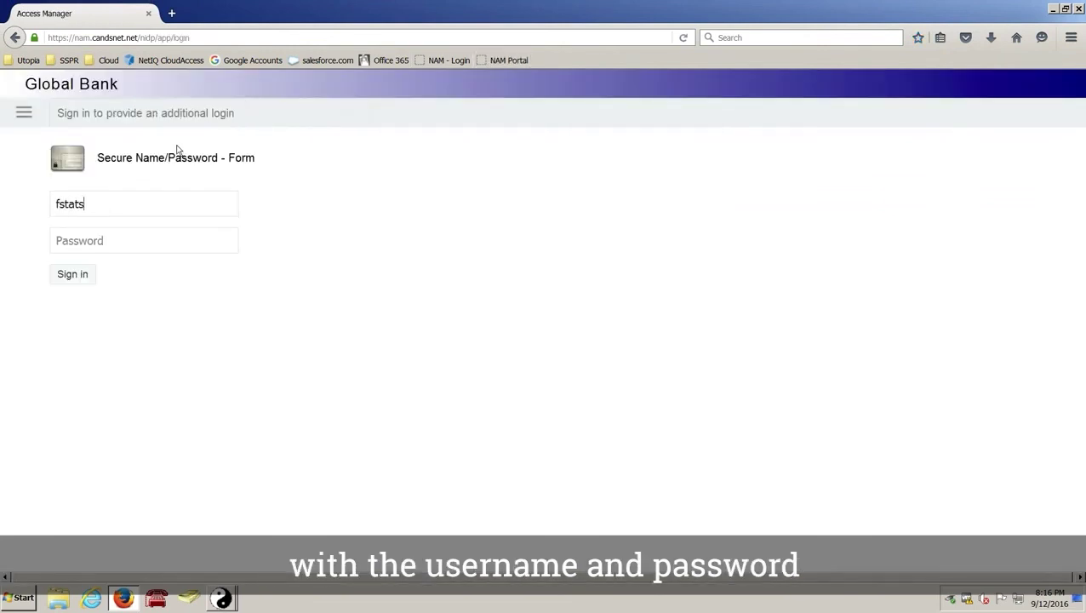
key("Tab")
type("****")
key("BackSpace")
key("BackSpace")
key("BackSpace")
key("BackSpace")
type("********")
key("Return")
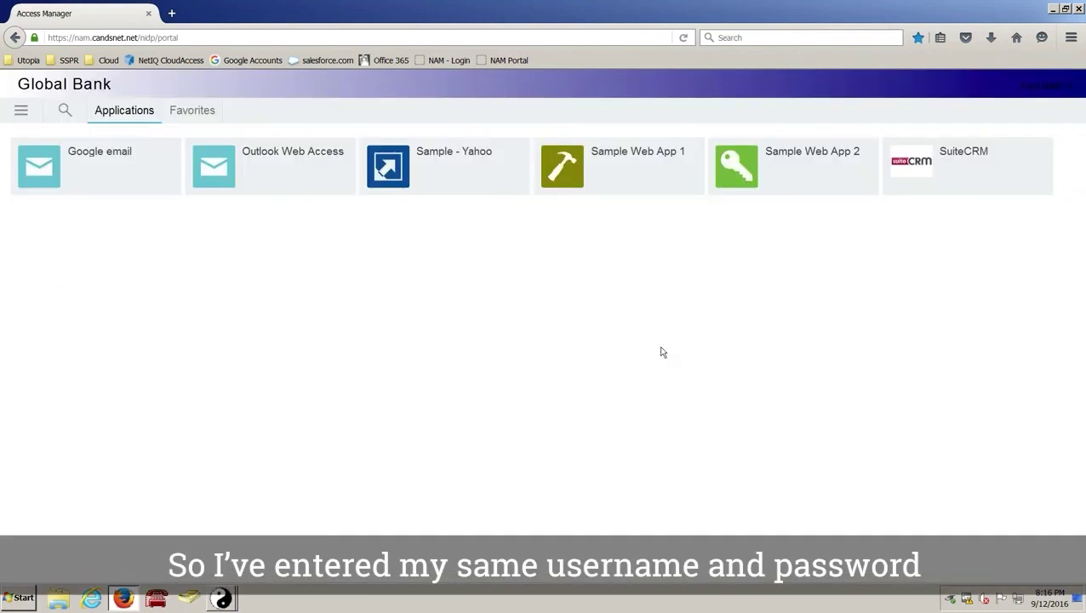
Reopen Sample Web App 2 in the new session to check its access, and close its tab.
left_click(804, 180)
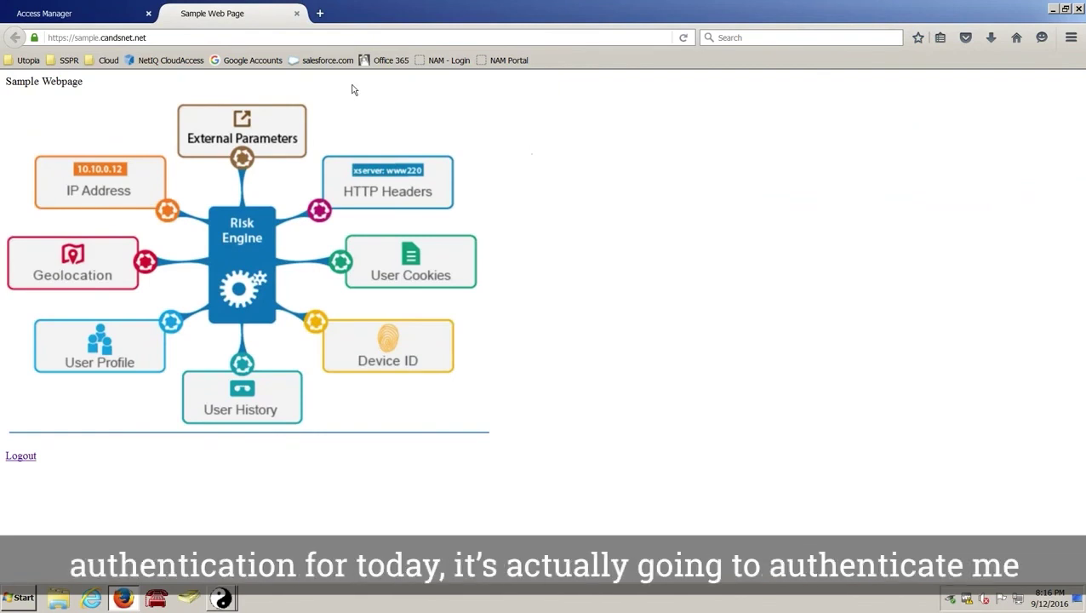
left_click(297, 14)
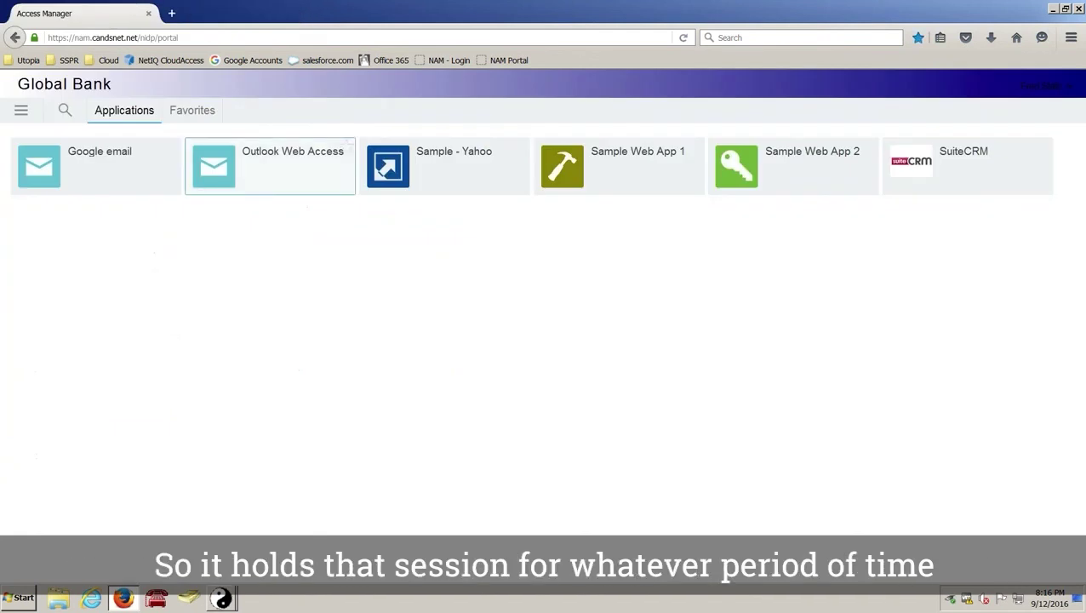